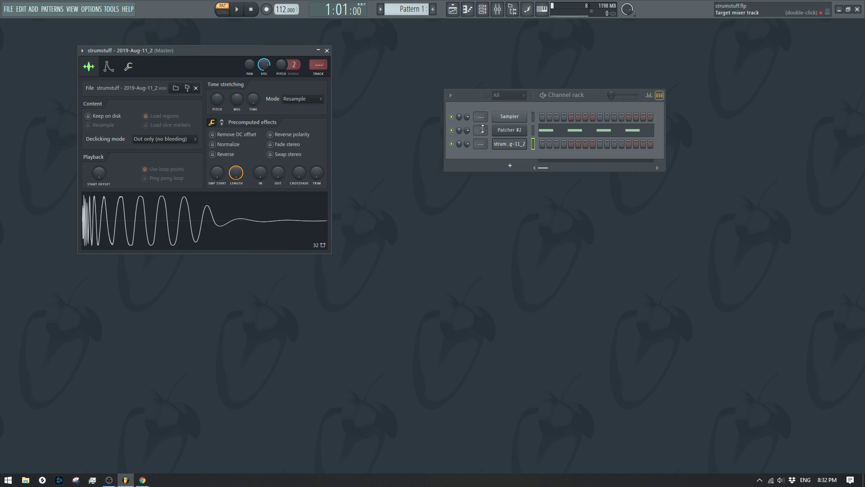
- Open the Patcher #2 channel's map and place its window beneath the repositioned channel rack
{"action": "left_click_drag", "start_coordinate": [584, 105], "coordinate": [555, 83]}
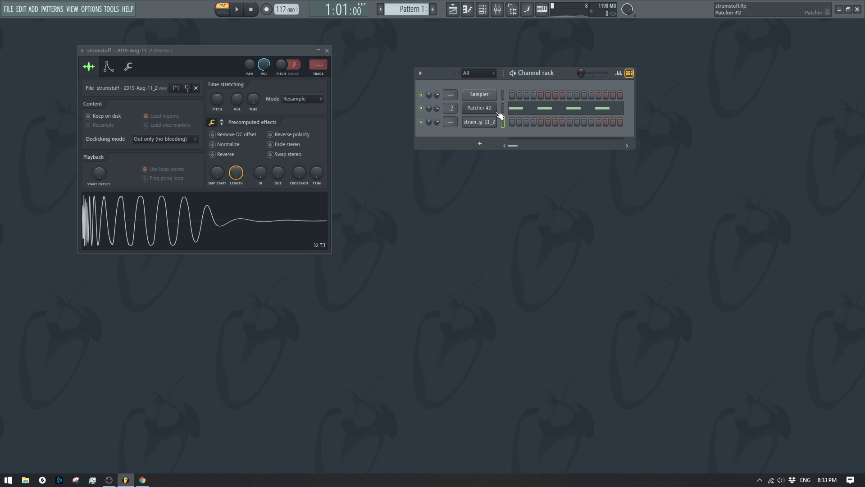
{"action": "left_click", "coordinate": [479, 108]}
{"action": "left_click_drag", "start_coordinate": [629, 185], "coordinate": [595, 154]}
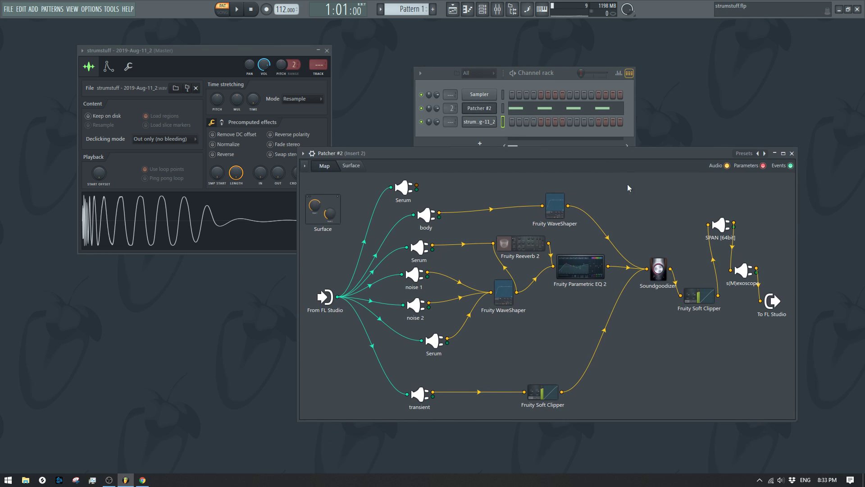
- Move the SPAN and s(M)exoscope nodes higher in the Patcher map, ahead of the To FL Studio output
{"action": "left_click_drag", "start_coordinate": [748, 227], "coordinate": [743, 243]}
{"action": "left_click_drag", "start_coordinate": [706, 202], "coordinate": [720, 203]}
{"action": "left_click_drag", "start_coordinate": [743, 244], "coordinate": [751, 242]}
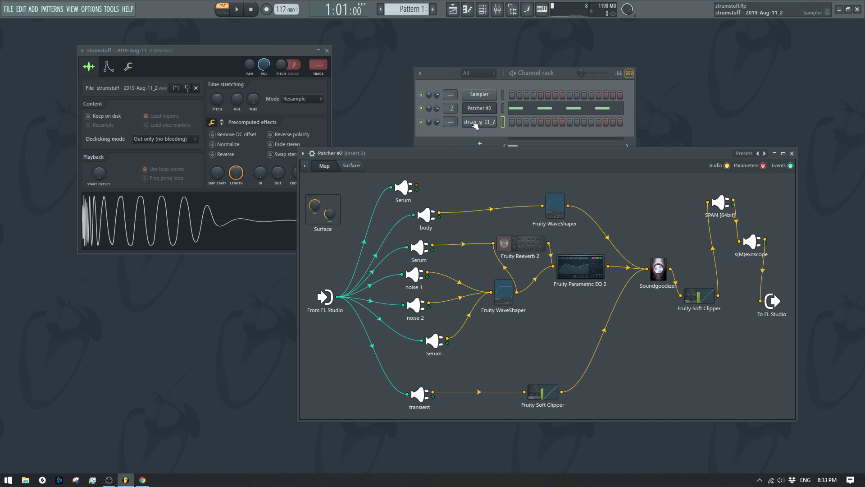
- Reposition the Patcher #2 window clear of the channel rack and move the body node closer to the Serum node above it
{"action": "left_click_drag", "start_coordinate": [476, 153], "coordinate": [493, 135]}
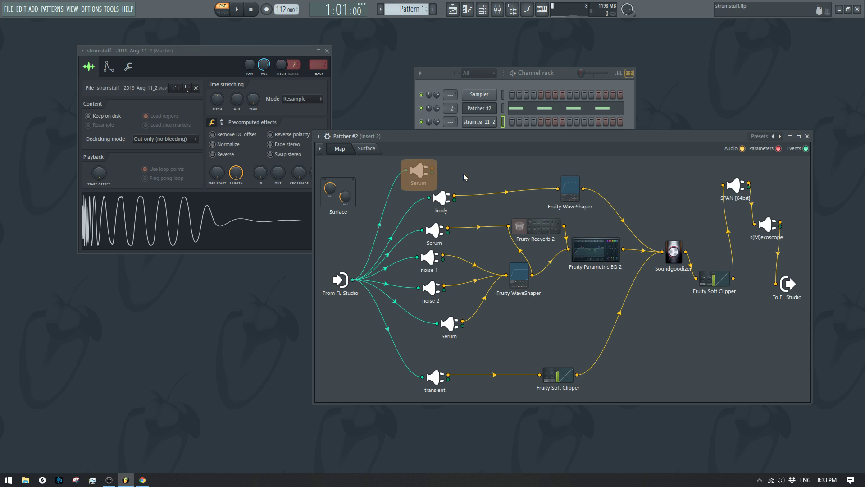
{"action": "left_click_drag", "start_coordinate": [468, 133], "coordinate": [481, 161]}
{"action": "left_click_drag", "start_coordinate": [389, 410], "coordinate": [792, 198]}
{"action": "left_click_drag", "start_coordinate": [460, 228], "coordinate": [355, 311]}
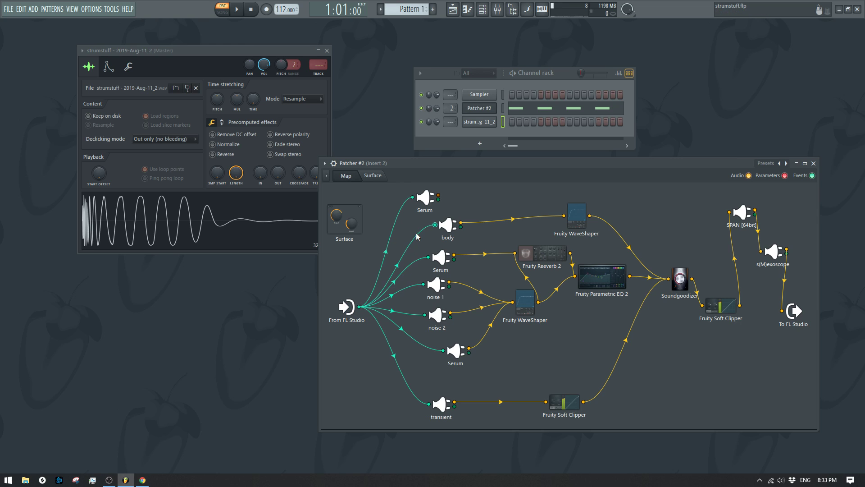
{"action": "mouse_move", "coordinate": [449, 229]}
{"action": "left_mouse_down"}
{"action": "mouse_move", "coordinate": [462, 211]}
{"action": "mouse_move", "coordinate": [448, 221]}
{"action": "left_mouse_up"}
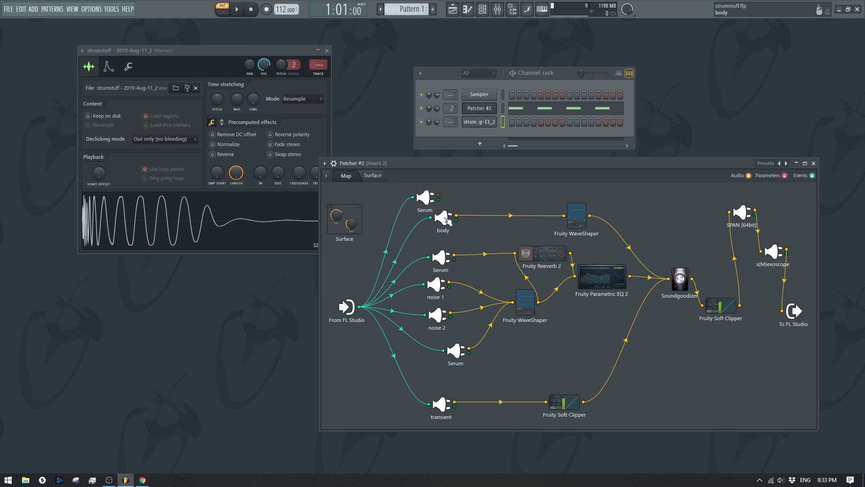
- Inspect the distortion curve of the Fruity WaveShaper fed by the body node
{"action": "left_click_drag", "start_coordinate": [577, 217], "coordinate": [367, 115]}
{"action": "double_click", "coordinate": [576, 219]}
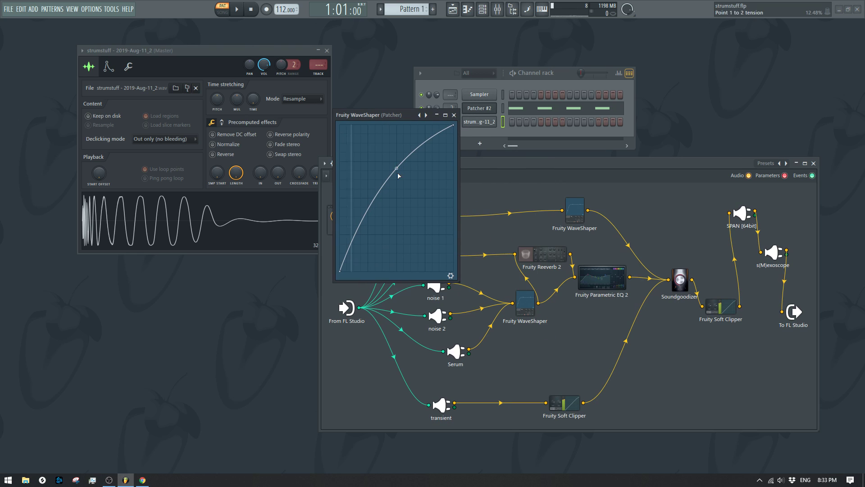
{"action": "left_click", "coordinate": [454, 115]}
- Move the body chain's WaveShaper, the Soundgoodizer and the final Fruity Soft Clipper upward in the map
{"action": "left_click_drag", "start_coordinate": [687, 283], "coordinate": [685, 275]}
{"action": "left_click_drag", "start_coordinate": [594, 230], "coordinate": [592, 225]}
{"action": "left_click_drag", "start_coordinate": [678, 274], "coordinate": [669, 259]}
{"action": "left_click_drag", "start_coordinate": [713, 307], "coordinate": [732, 281]}
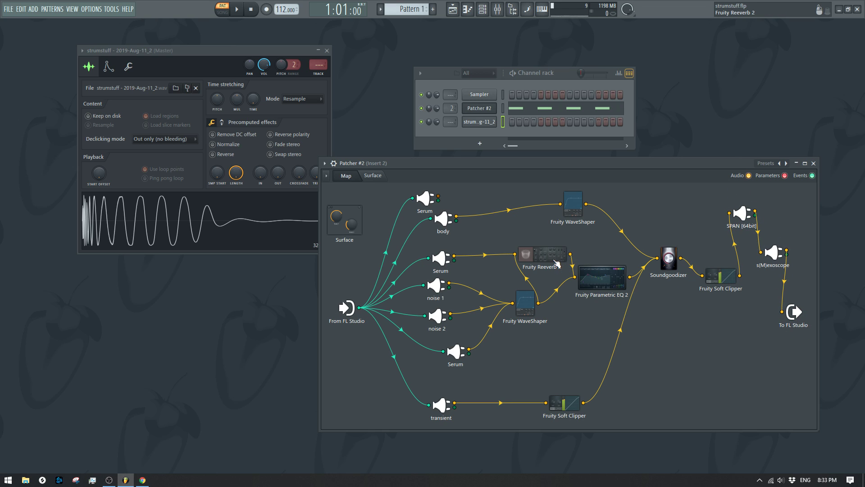
- Spread out the Fruity Reeverb 2, the noise-layer Serum nodes and their shared Fruity WaveShaper in the map
{"action": "left_click_drag", "start_coordinate": [547, 265], "coordinate": [546, 260]}
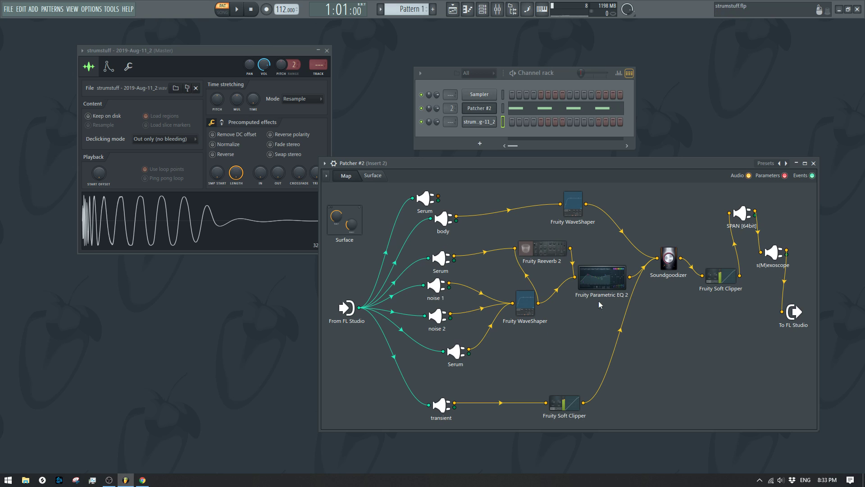
{"action": "left_click_drag", "start_coordinate": [543, 248], "coordinate": [533, 246]}
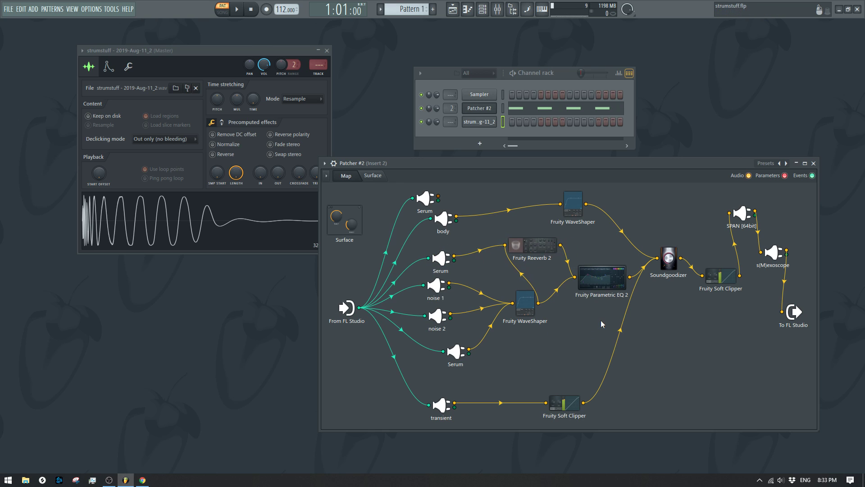
{"action": "left_click_drag", "start_coordinate": [448, 263], "coordinate": [431, 281]}
{"action": "left_click_drag", "start_coordinate": [437, 316], "coordinate": [426, 313]}
{"action": "left_click_drag", "start_coordinate": [459, 348], "coordinate": [445, 349]}
{"action": "left_click_drag", "start_coordinate": [527, 313], "coordinate": [538, 328]}
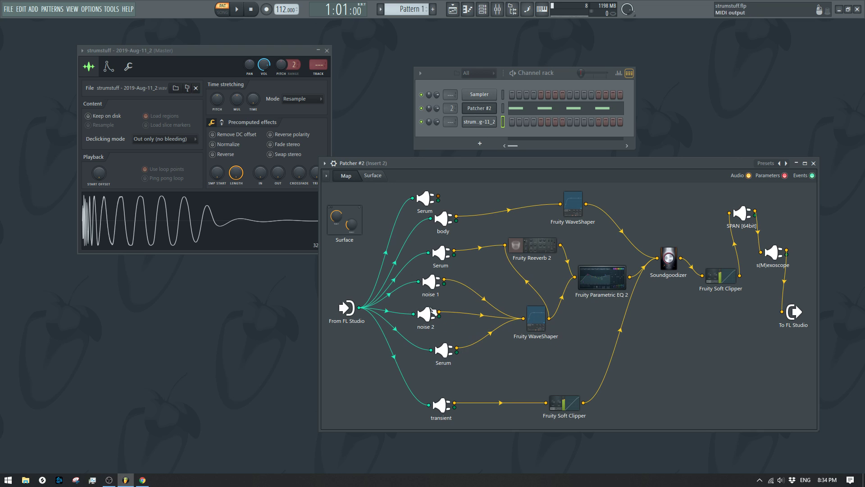
- Examine the noise samples and LFO 2 envelopes in the upper Serum, noise 1, noise 2 and lower Serum instances
{"action": "double_click", "coordinate": [440, 255]}
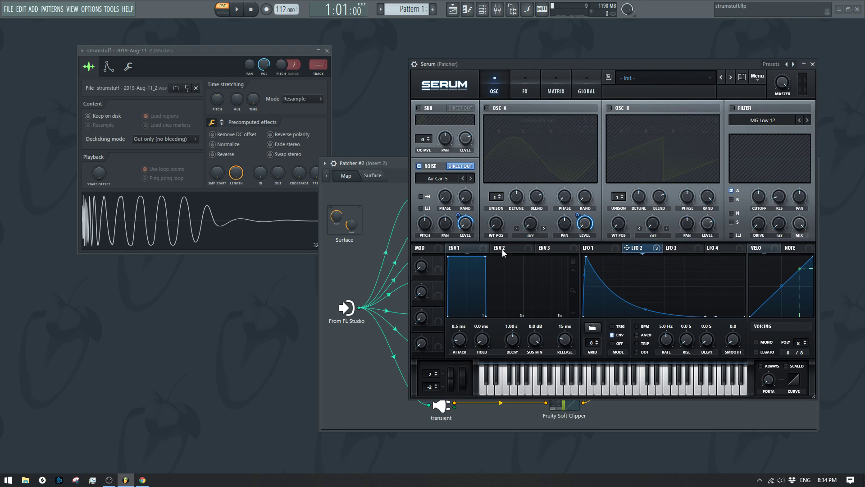
{"action": "left_click", "coordinate": [812, 64]}
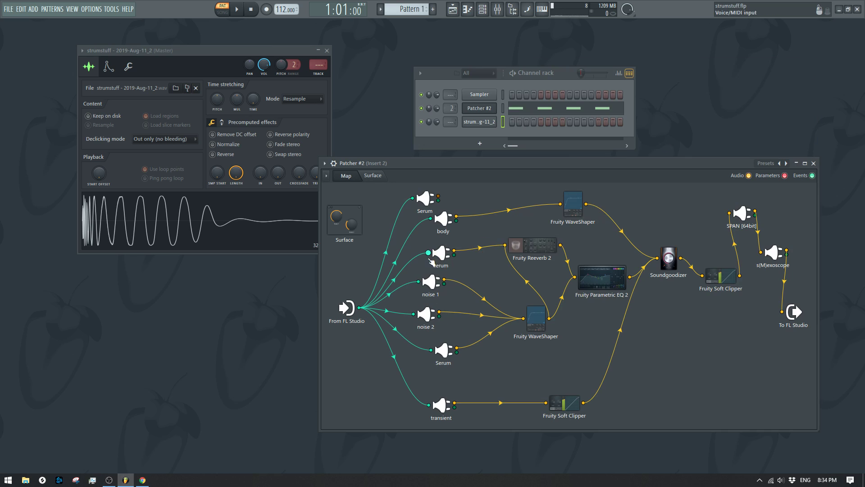
{"action": "double_click", "coordinate": [435, 280]}
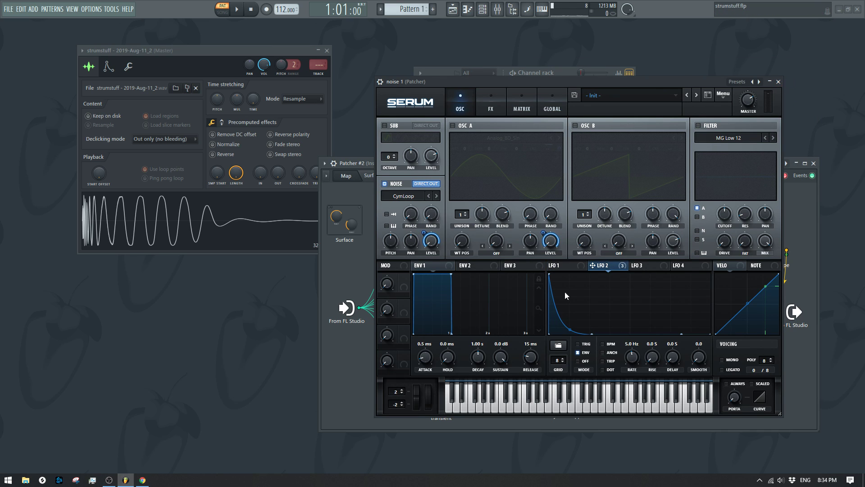
{"action": "left_click", "coordinate": [778, 82]}
{"action": "double_click", "coordinate": [445, 313]}
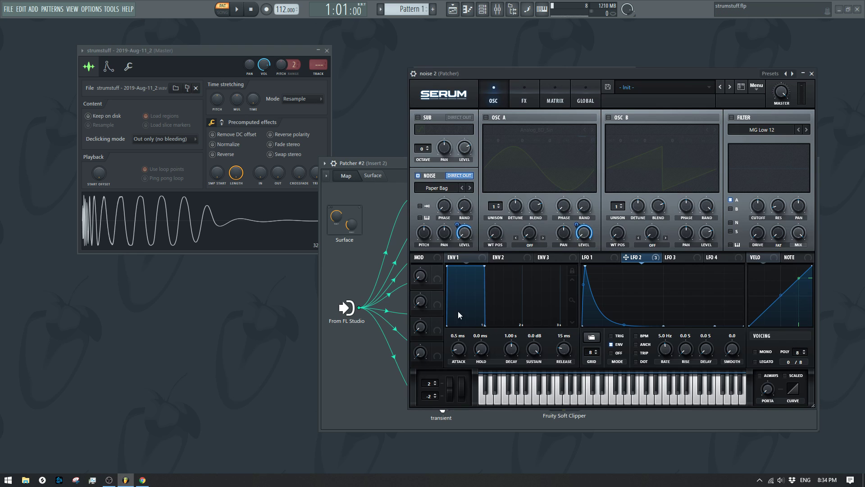
{"action": "left_click", "coordinate": [812, 74]}
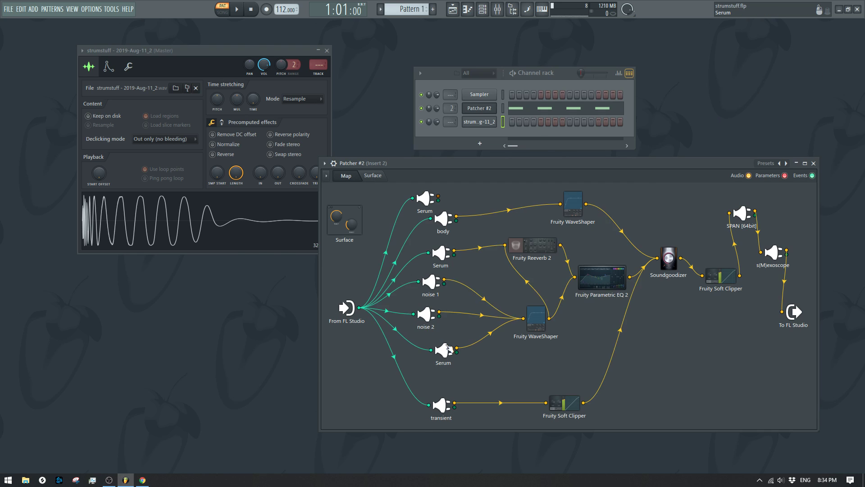
{"action": "double_click", "coordinate": [511, 233]}
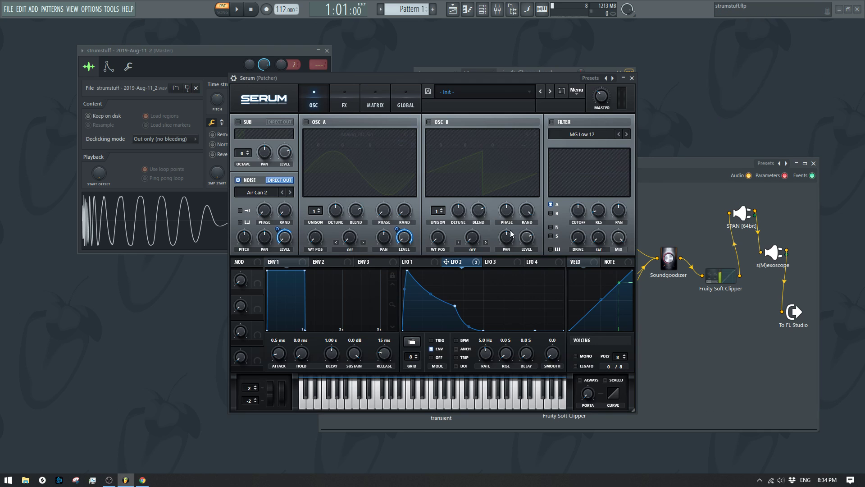
{"action": "left_click", "coordinate": [632, 78]}
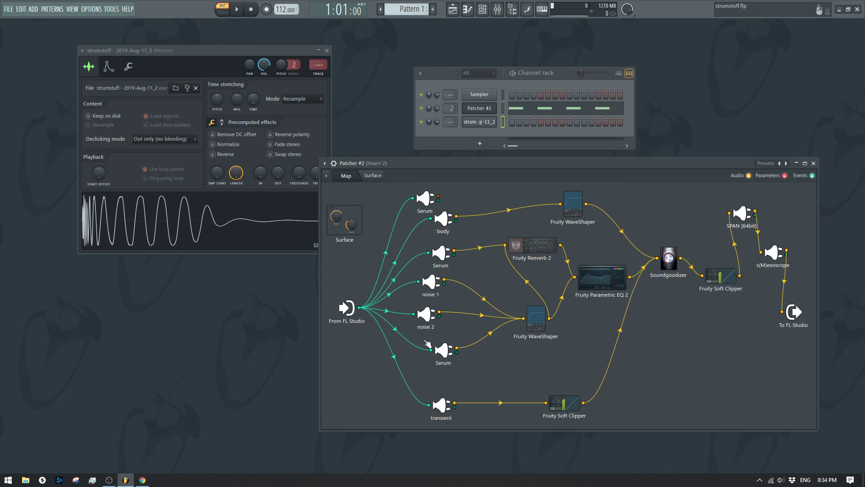
- Inspect the noise layers' Fruity WaveShaper curve and the settings of the Fruity Reeverb 2 it feeds
{"action": "double_click", "coordinate": [537, 324]}
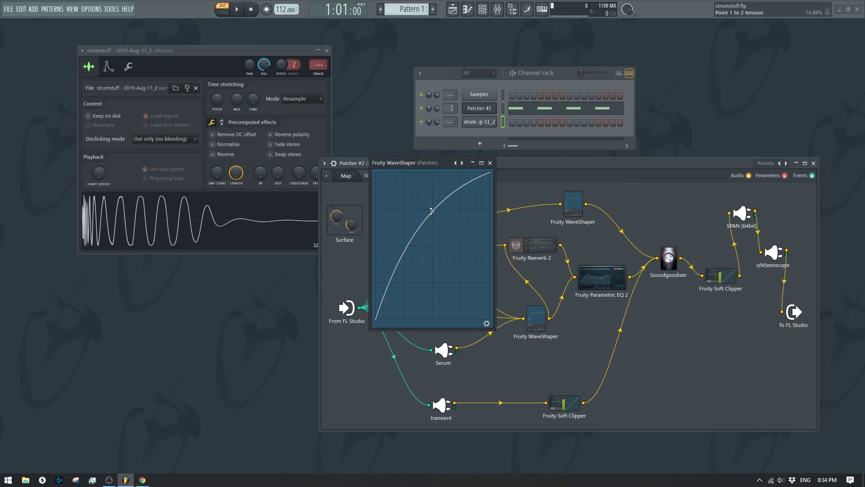
{"action": "left_click", "coordinate": [490, 163]}
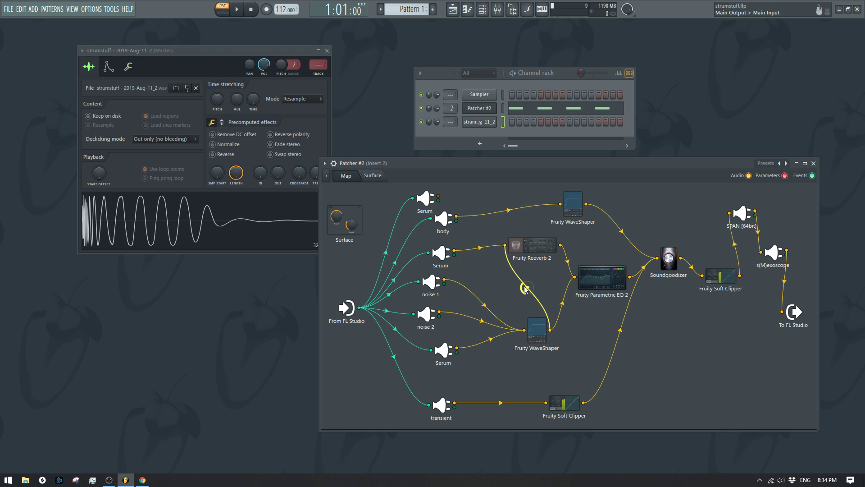
{"action": "mouse_move", "coordinate": [519, 246]}
{"action": "left_mouse_down"}
{"action": "mouse_move", "coordinate": [531, 247]}
{"action": "mouse_move", "coordinate": [520, 243]}
{"action": "left_mouse_up"}
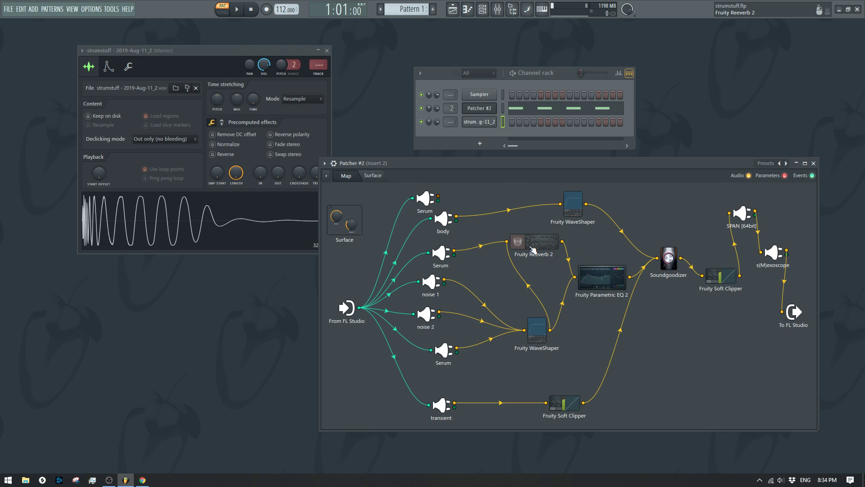
{"action": "left_click", "coordinate": [529, 246]}
{"action": "left_click_drag", "start_coordinate": [604, 228], "coordinate": [151, 162]}
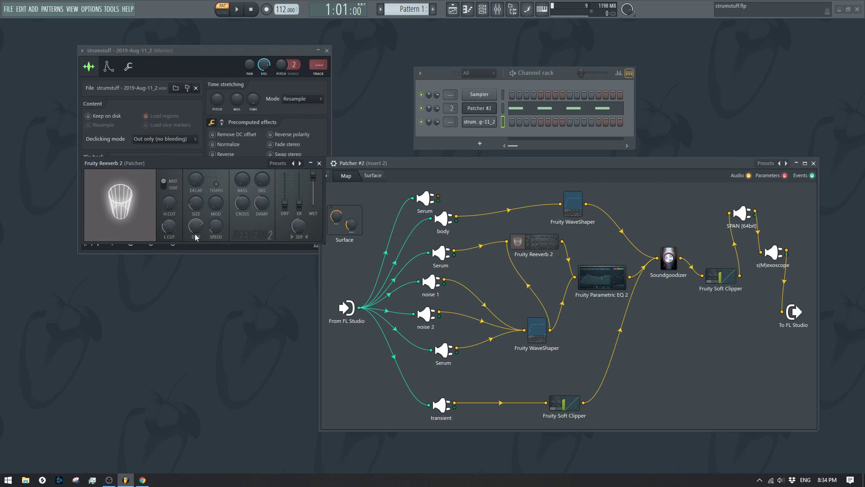
{"action": "left_click", "coordinate": [319, 163]}
- Nudge the Fruity Reeverb 2 and Fruity Parametric EQ 2 nodes and review the reverb's settings again
{"action": "left_click_drag", "start_coordinate": [536, 246], "coordinate": [535, 242]}
{"action": "left_click_drag", "start_coordinate": [598, 278], "coordinate": [600, 268]}
{"action": "left_click_drag", "start_coordinate": [545, 243], "coordinate": [532, 246]}
{"action": "left_click", "coordinate": [524, 244]}
{"action": "left_click_drag", "start_coordinate": [220, 163], "coordinate": [214, 248]}
{"action": "left_click", "coordinate": [312, 247]}
- Separate the Fruity Reeverb 2 and Parametric EQ 2 nodes and play the pattern with their connection level at 37%
{"action": "left_click_drag", "start_coordinate": [521, 242], "coordinate": [523, 255]}
{"action": "left_click_drag", "start_coordinate": [581, 287], "coordinate": [570, 285]}
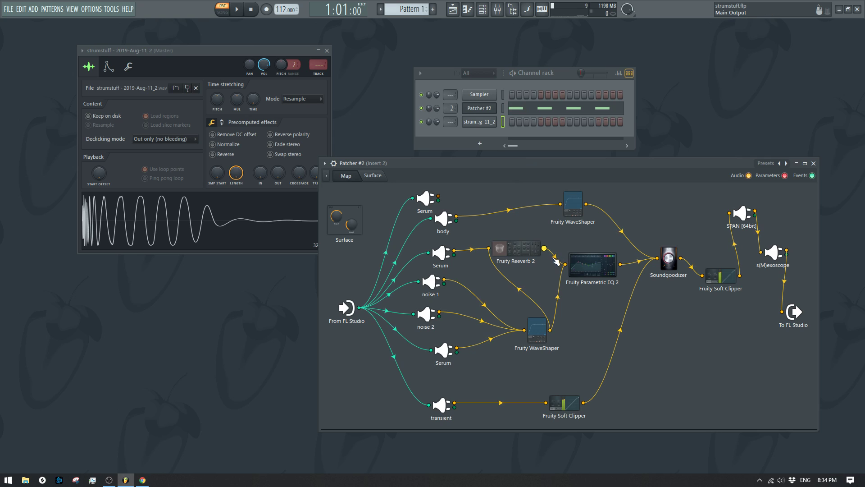
{"action": "left_click_drag", "start_coordinate": [583, 267], "coordinate": [602, 280]}
{"action": "key", "text": "space"}
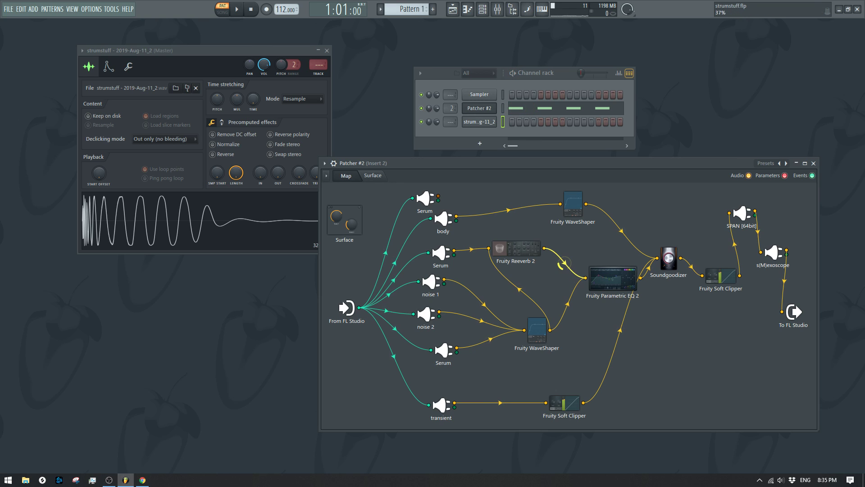
{"action": "key", "text": "space"}
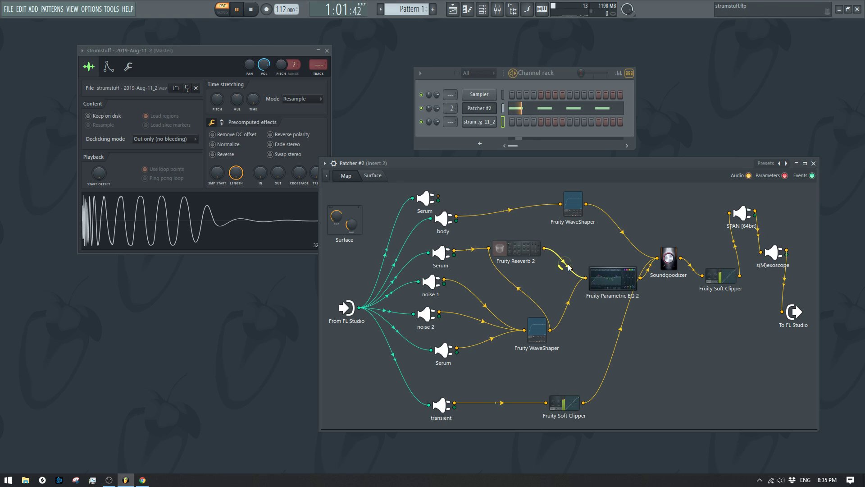
- Rearrange the Fruity Parametric EQ 2, the Fruity Reeverb 2 and the Serum node feeding the reverb
{"action": "left_click_drag", "start_coordinate": [608, 280], "coordinate": [596, 268]}
{"action": "left_click_drag", "start_coordinate": [535, 258], "coordinate": [531, 246]}
{"action": "left_click_drag", "start_coordinate": [578, 274], "coordinate": [572, 273]}
{"action": "left_click_drag", "start_coordinate": [514, 236], "coordinate": [513, 245]}
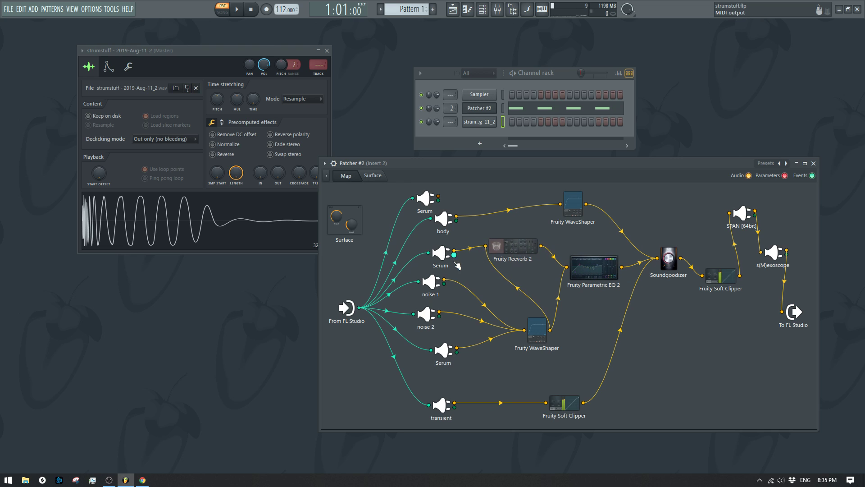
{"action": "left_click_drag", "start_coordinate": [445, 262], "coordinate": [440, 266]}
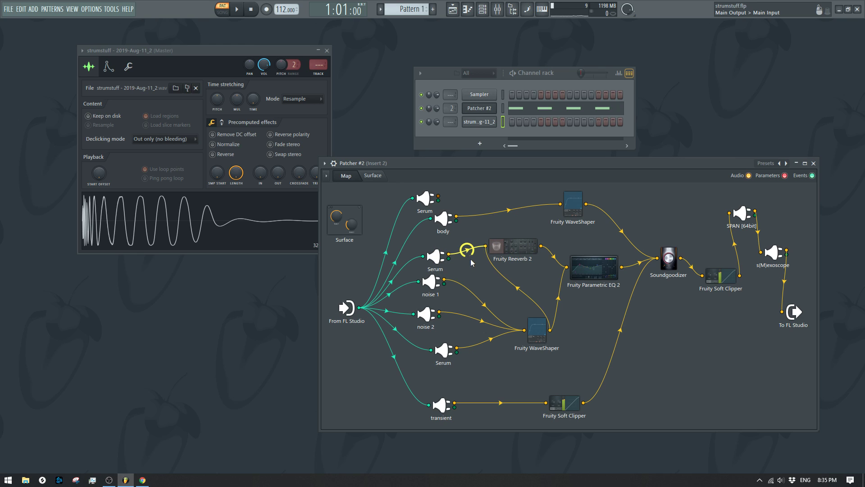
{"action": "left_click_drag", "start_coordinate": [446, 266], "coordinate": [454, 257]}
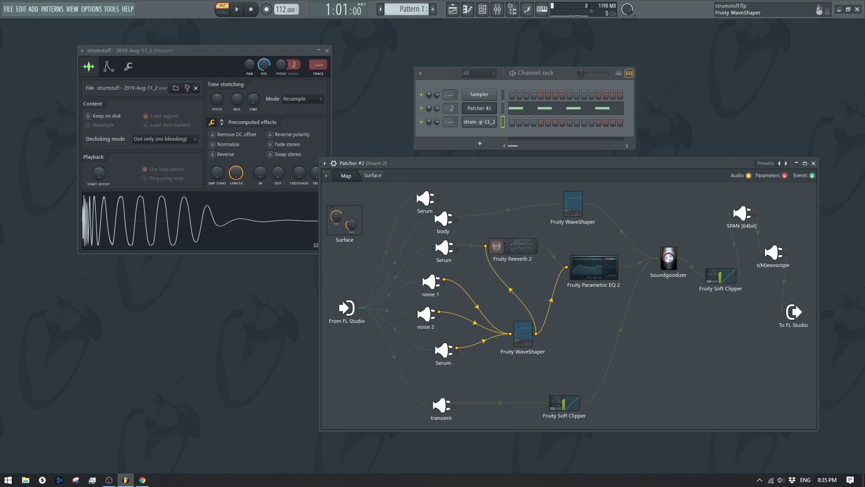
- Inspect the filter curve in the Fruity Parametric EQ 2 that follows the reverb
{"action": "double_click", "coordinate": [593, 267]}
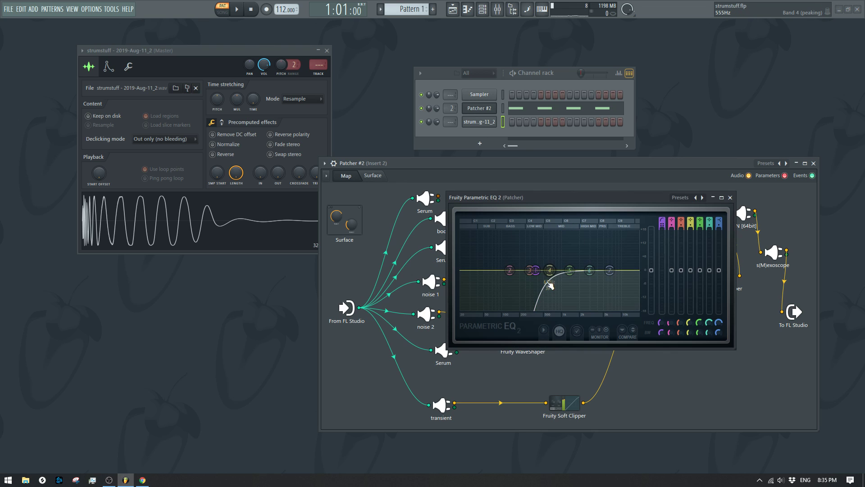
{"action": "left_click", "coordinate": [730, 197]}
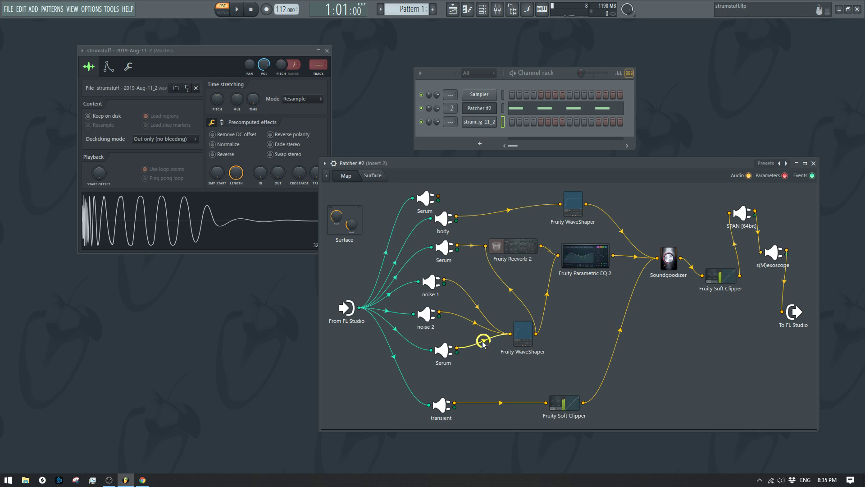
- Reposition the transient node in the map and examine its Serum oscillator, noise, filter and LFO settings
{"action": "left_click_drag", "start_coordinate": [438, 403], "coordinate": [428, 402]}
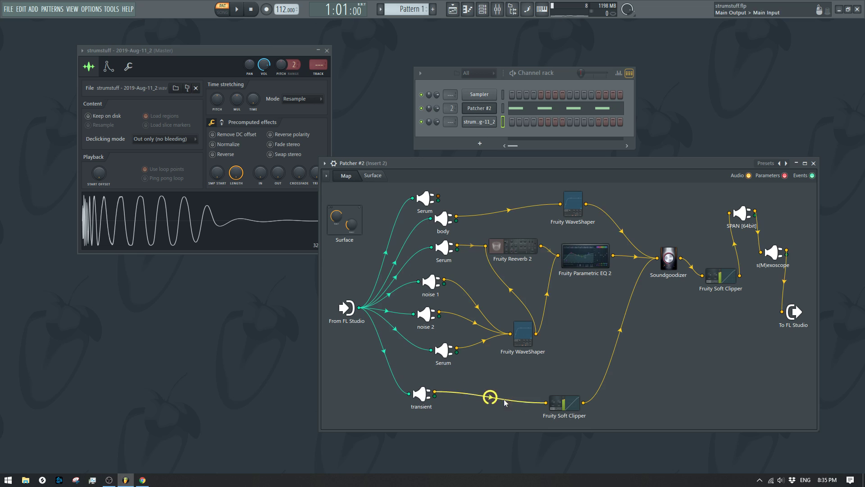
{"action": "double_click", "coordinate": [429, 402]}
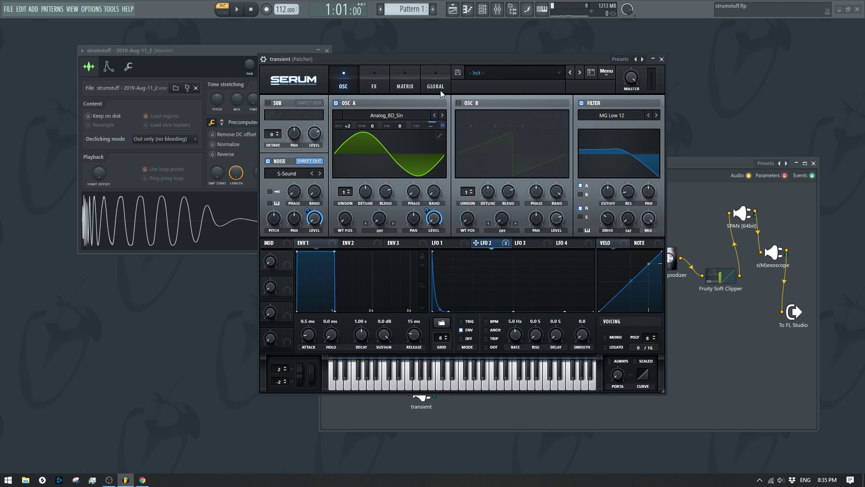
{"action": "left_click_drag", "start_coordinate": [444, 61], "coordinate": [251, 117]}
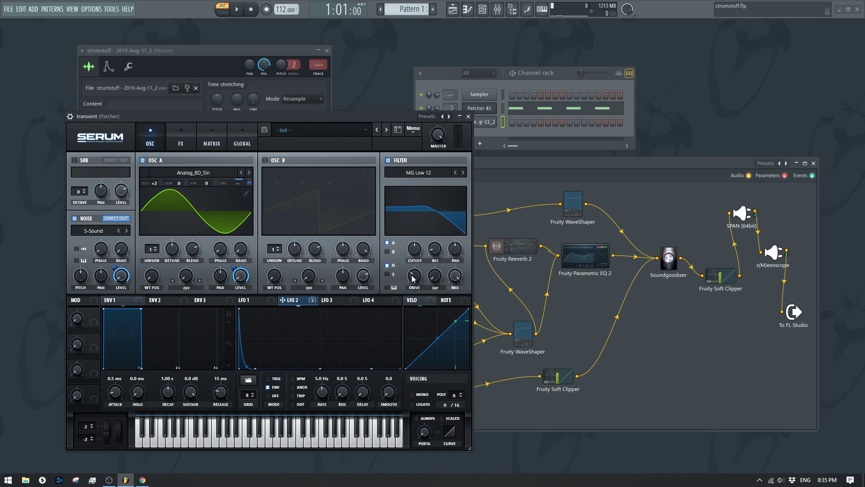
{"action": "left_click", "coordinate": [468, 116]}
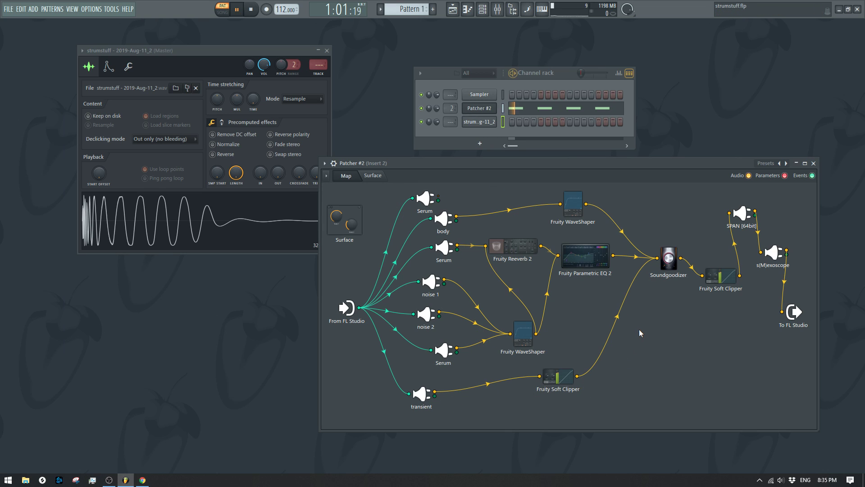
- Lower the level of the connection from the transient chain's Fruity Soft Clipper to the Soundgoodizer
{"action": "scroll", "coordinate": [617, 318], "scroll_direction": "down", "scroll_amount": 5}
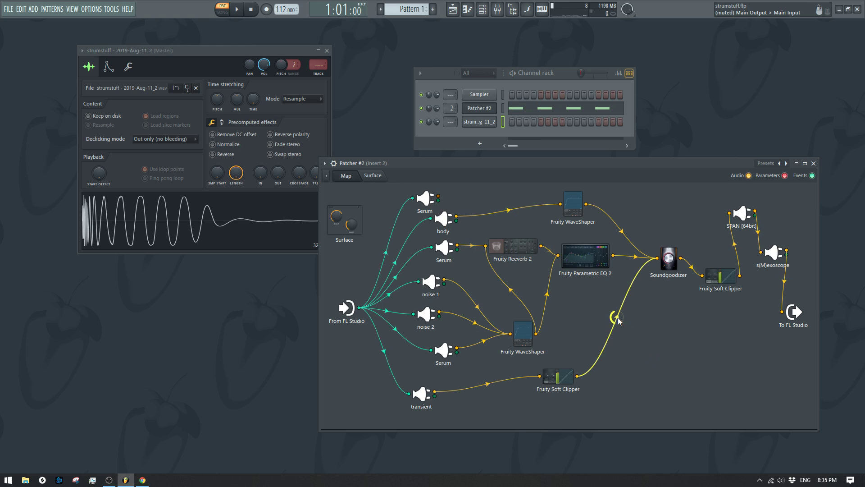
- Reposition the transient node, its Fruity Soft Clipper and the body node in the Patcher map
{"action": "left_click_drag", "start_coordinate": [558, 376], "coordinate": [559, 385]}
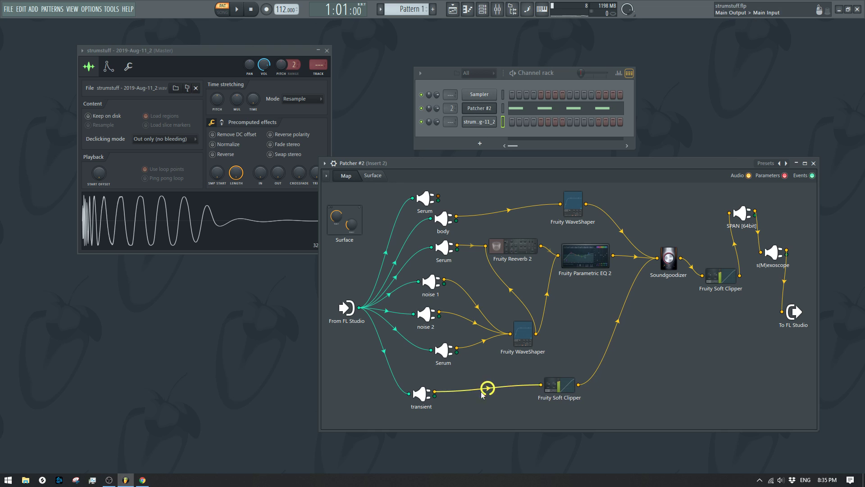
{"action": "left_click_drag", "start_coordinate": [421, 393], "coordinate": [443, 391]}
{"action": "mouse_move", "coordinate": [443, 220]}
{"action": "left_mouse_down"}
{"action": "mouse_move", "coordinate": [387, 198]}
{"action": "mouse_move", "coordinate": [438, 217]}
{"action": "left_mouse_up"}
- Open the body layer's Serum, arrange its window beside the Patcher map and audition the pattern
{"action": "left_click", "coordinate": [438, 219]}
{"action": "left_click_drag", "start_coordinate": [586, 103], "coordinate": [263, 73]}
{"action": "left_click_drag", "start_coordinate": [591, 171], "coordinate": [595, 184]}
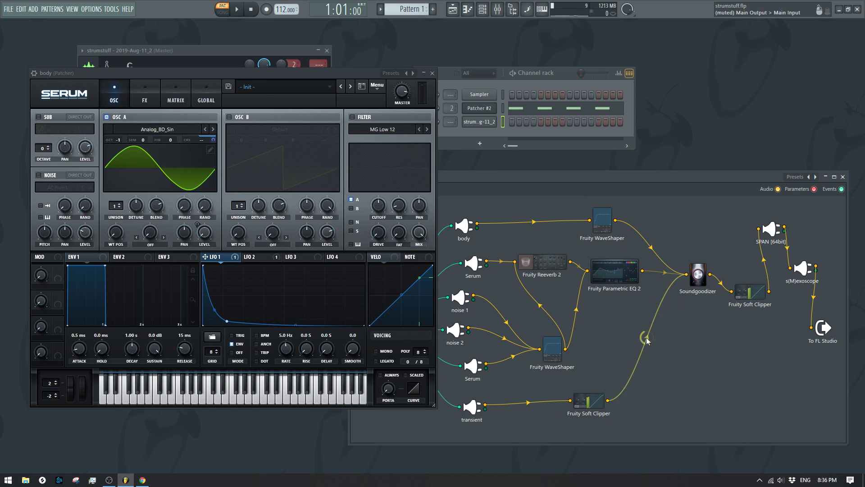
{"action": "key", "text": "space"}
{"action": "key", "text": "space"}
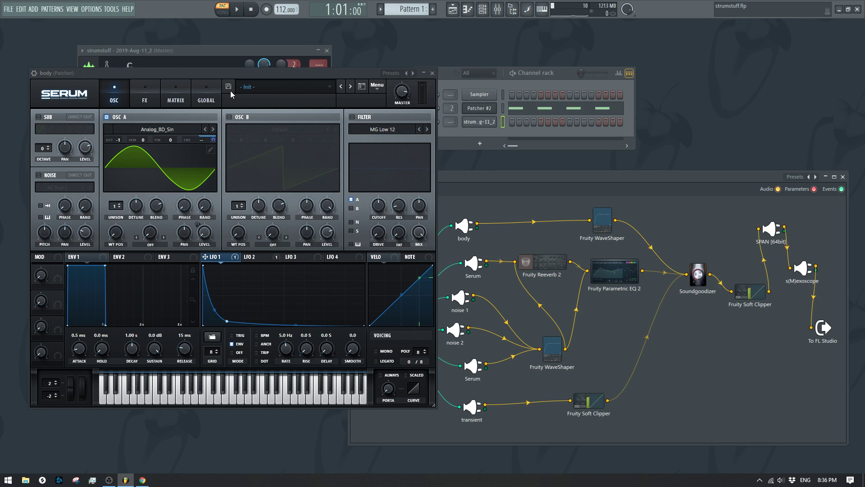
{"action": "left_click_drag", "start_coordinate": [230, 90], "coordinate": [250, 93]}
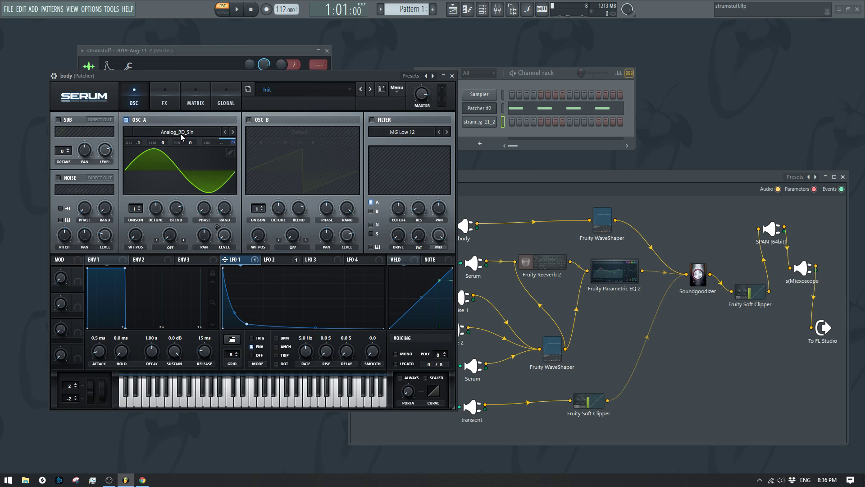
{"action": "left_click_drag", "start_coordinate": [231, 74], "coordinate": [207, 94]}
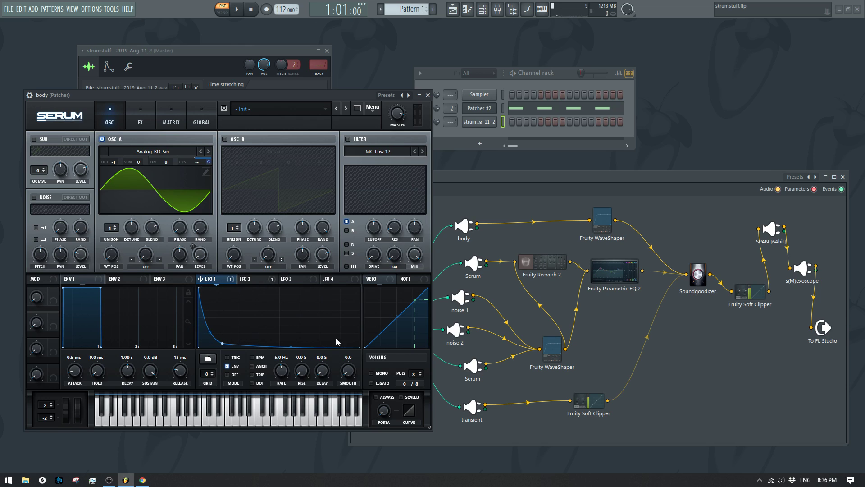
- Reshape the LFO 2 curve in the body Serum by shifting its end point slightly later, auditioning the pattern
{"action": "left_click", "coordinate": [249, 282]}
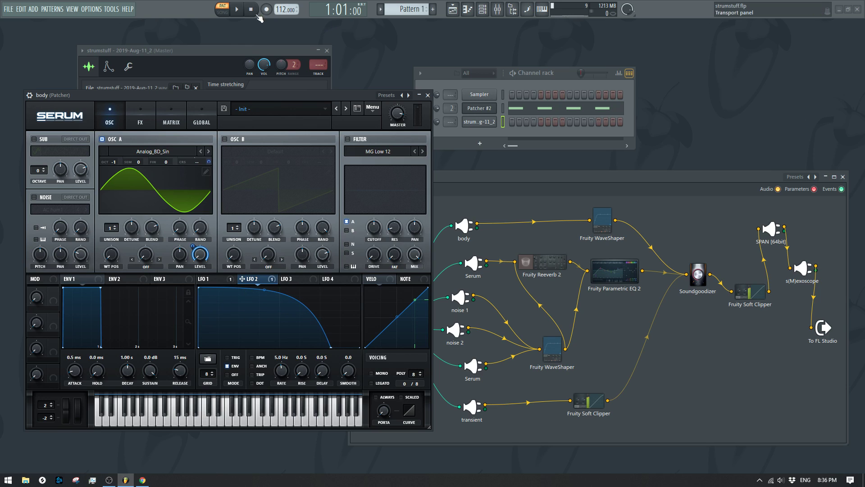
{"action": "key", "text": "space"}
{"action": "left_click_drag", "start_coordinate": [331, 347], "coordinate": [340, 383]}
{"action": "key", "text": "space"}
{"action": "left_click_drag", "start_coordinate": [265, 295], "coordinate": [276, 312]}
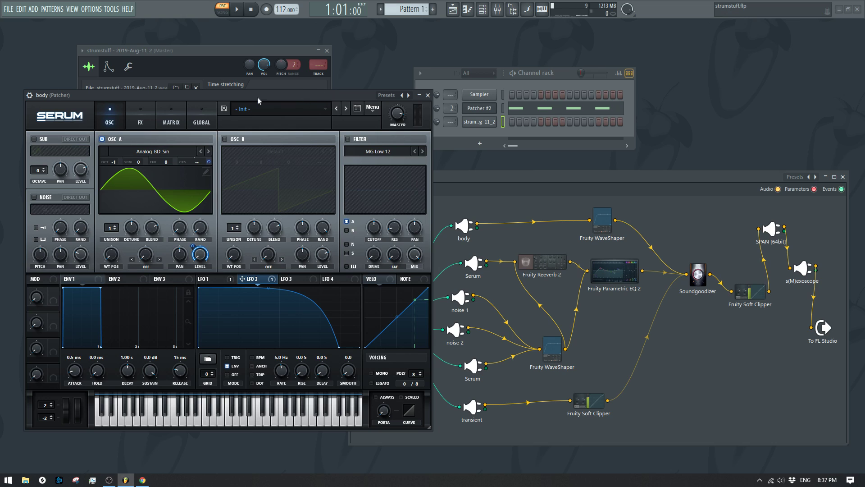
- Examine the body Serum's oscillator settings and compare its LFO 1 and LFO 2 curves
{"action": "left_click", "coordinate": [131, 118]}
{"action": "left_click", "coordinate": [119, 119]}
{"action": "left_click_drag", "start_coordinate": [182, 95], "coordinate": [164, 80]}
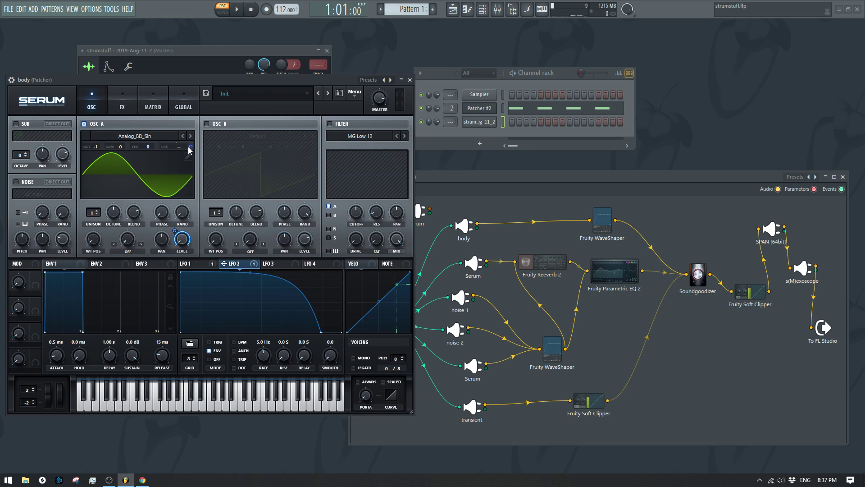
{"action": "left_click_drag", "start_coordinate": [200, 82], "coordinate": [219, 66]}
{"action": "left_click", "coordinate": [211, 248]}
{"action": "left_click", "coordinate": [251, 247]}
{"action": "left_click", "coordinate": [225, 248]}
{"action": "left_click", "coordinate": [251, 248]}
{"action": "left_click", "coordinate": [223, 247]}
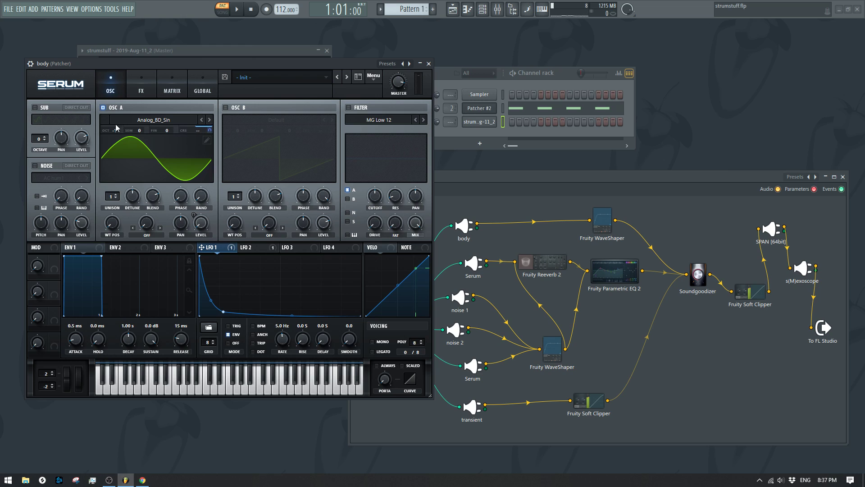
- Close the body Serum and briefly inspect the Serum feeding the Fruity Reeverb 2
{"action": "left_click_drag", "start_coordinate": [246, 66], "coordinate": [252, 104]}
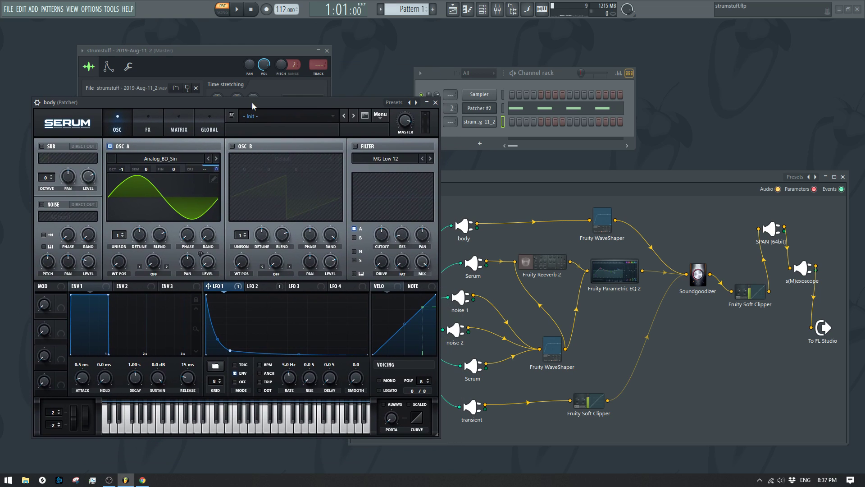
{"action": "left_click", "coordinate": [436, 102]}
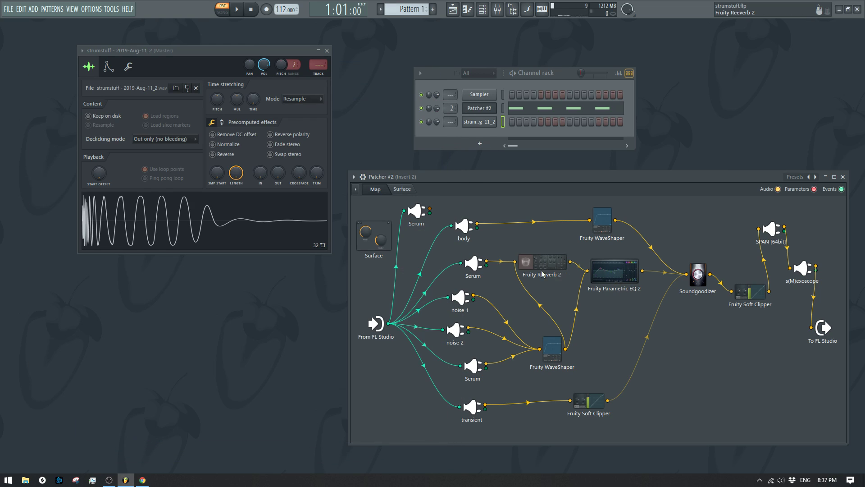
{"action": "left_click", "coordinate": [481, 270]}
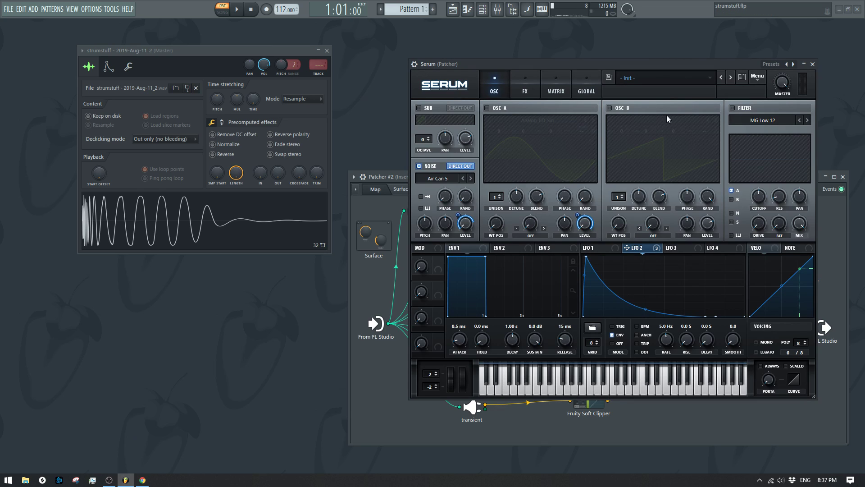
{"action": "left_click", "coordinate": [809, 66]}
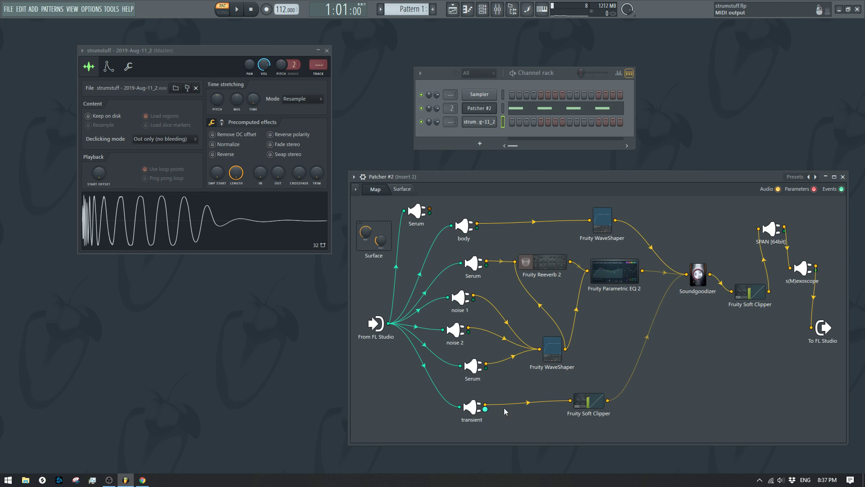
- Move the transient chain's Fruity Soft Clipper and the Soundgoodizer higher in the map, checking the Soundgoodizer's amount and mode
{"action": "left_click_drag", "start_coordinate": [605, 408], "coordinate": [604, 390]}
{"action": "left_click", "coordinate": [698, 275]}
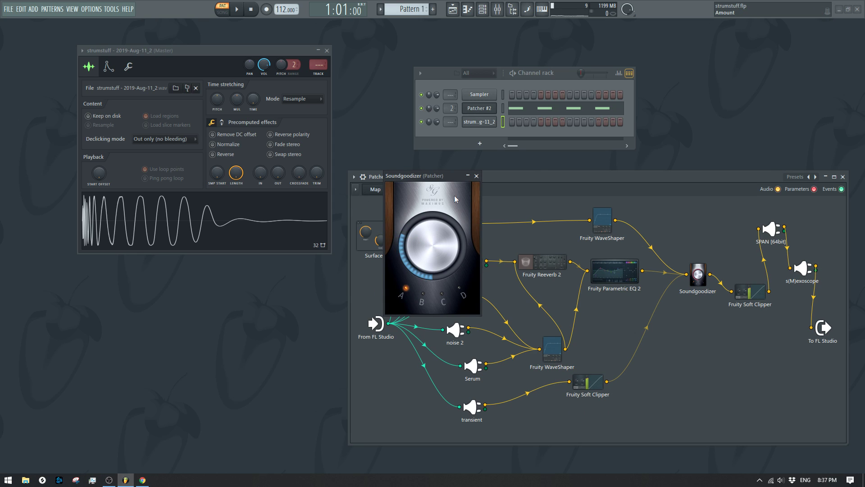
{"action": "left_click", "coordinate": [476, 176]}
{"action": "left_click_drag", "start_coordinate": [697, 274], "coordinate": [693, 245]}
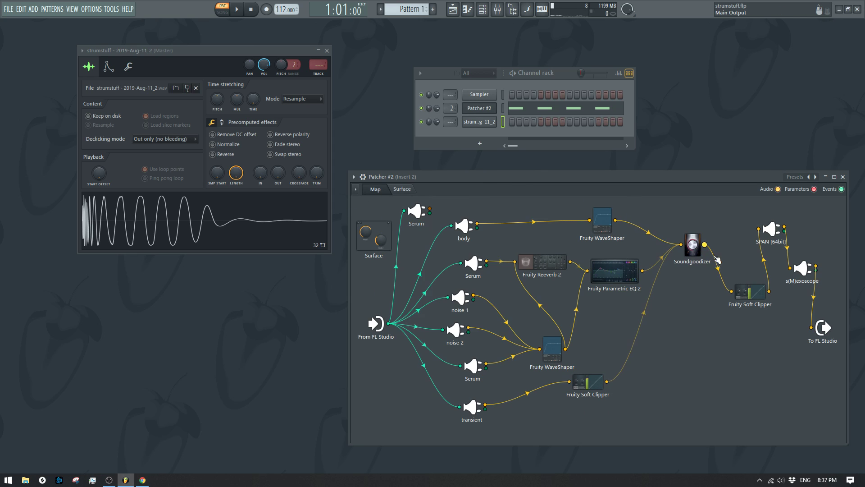
- Check the settings of the Fruity Soft Clipper after the Soundgoodizer and move that node lower in the map
{"action": "left_click", "coordinate": [748, 290]}
{"action": "left_click", "coordinate": [492, 212]}
{"action": "left_click_drag", "start_coordinate": [757, 294], "coordinate": [748, 319]}
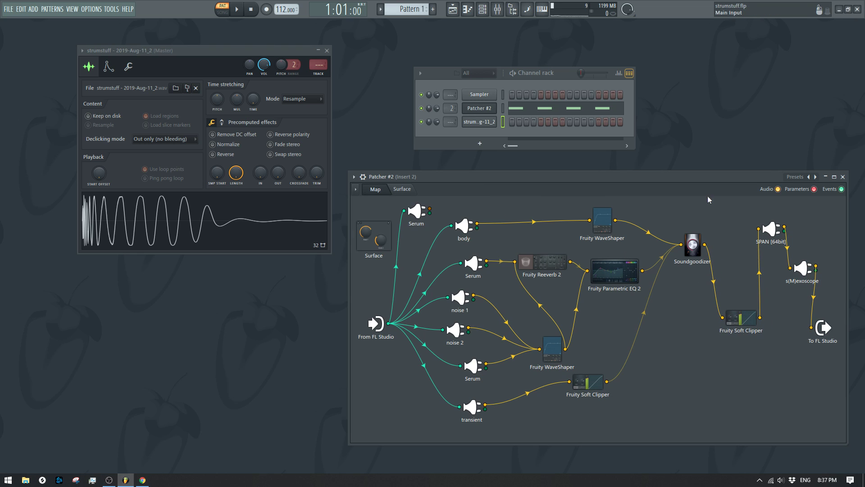
- Preview the strumstuff sample from its waveform and adjust the position of the Patcher window
{"action": "left_click_drag", "start_coordinate": [501, 175], "coordinate": [494, 162]}
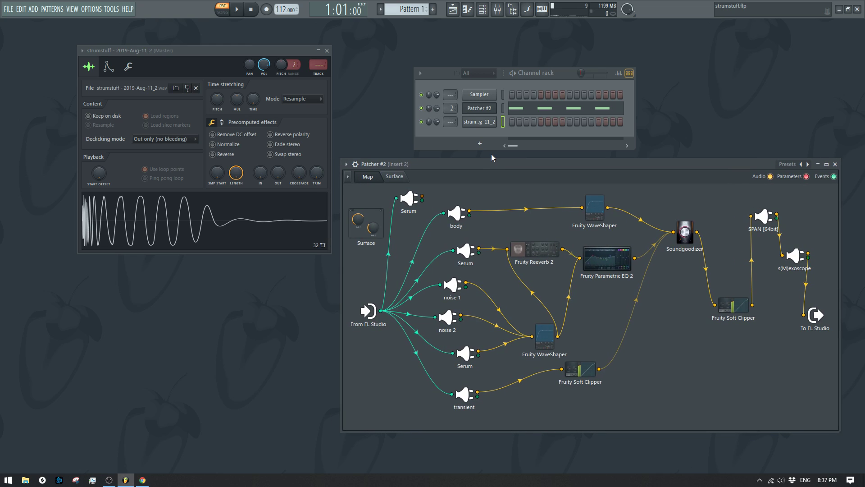
{"action": "left_click", "coordinate": [198, 232]}
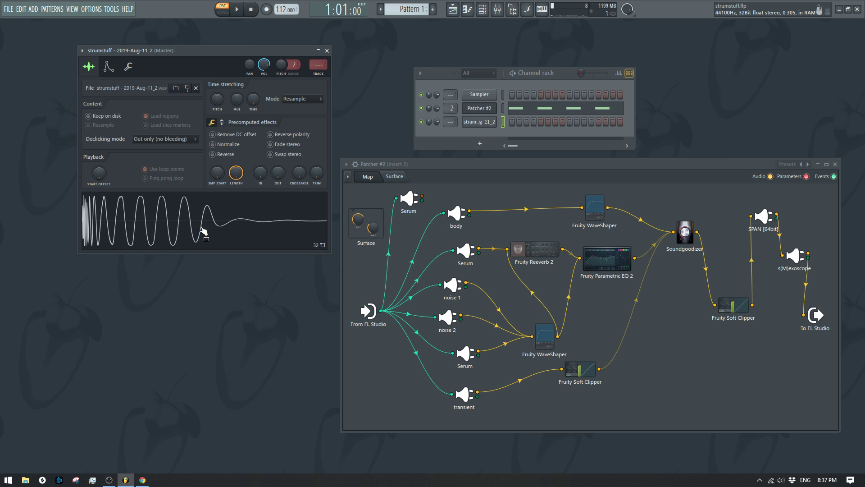
{"action": "left_click_drag", "start_coordinate": [577, 165], "coordinate": [581, 164]}
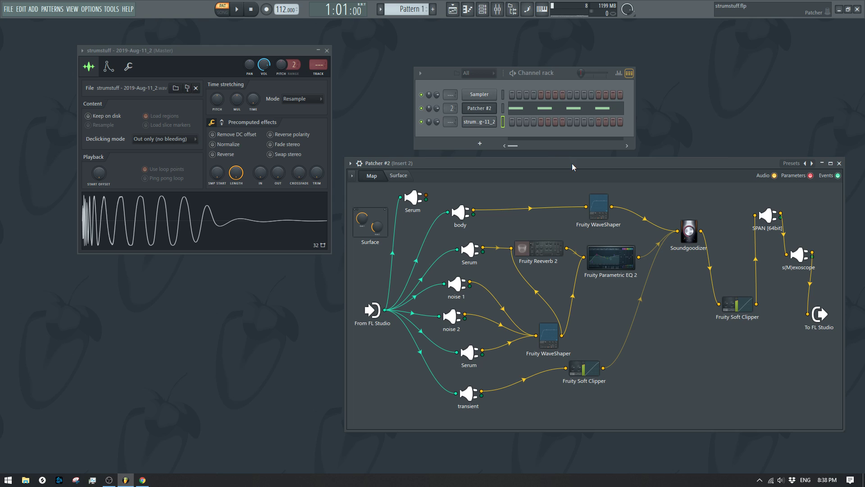
{"action": "left_click_drag", "start_coordinate": [572, 163], "coordinate": [567, 165]}
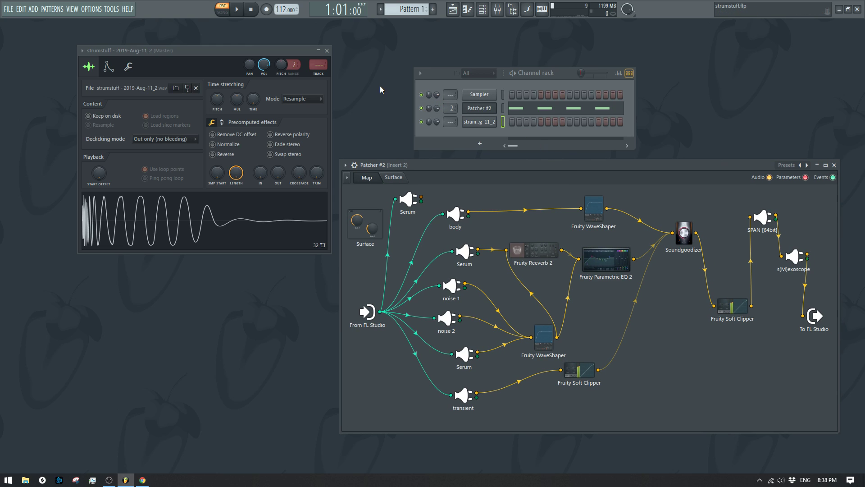